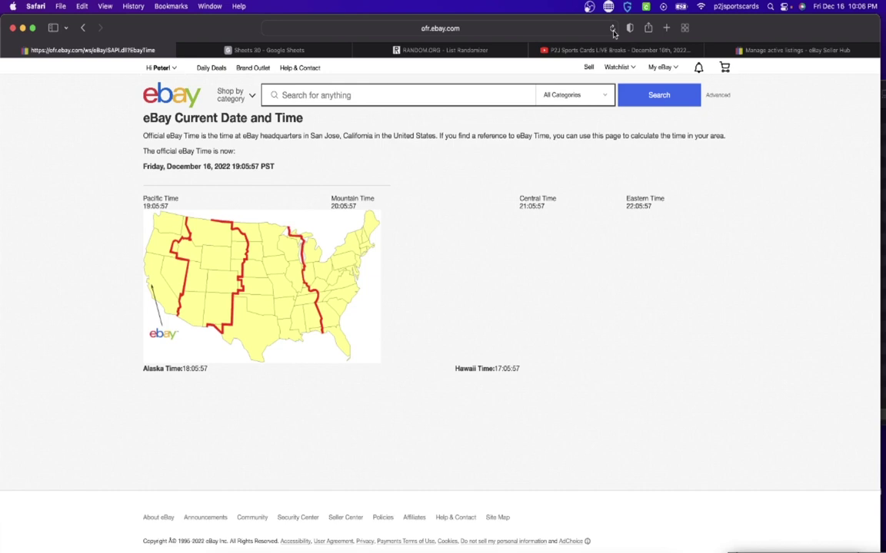
- Refresh the official eBay time page and switch to the football team sheet in the Sheets 30 spreadsheet
click(613, 30)
click(311, 52)
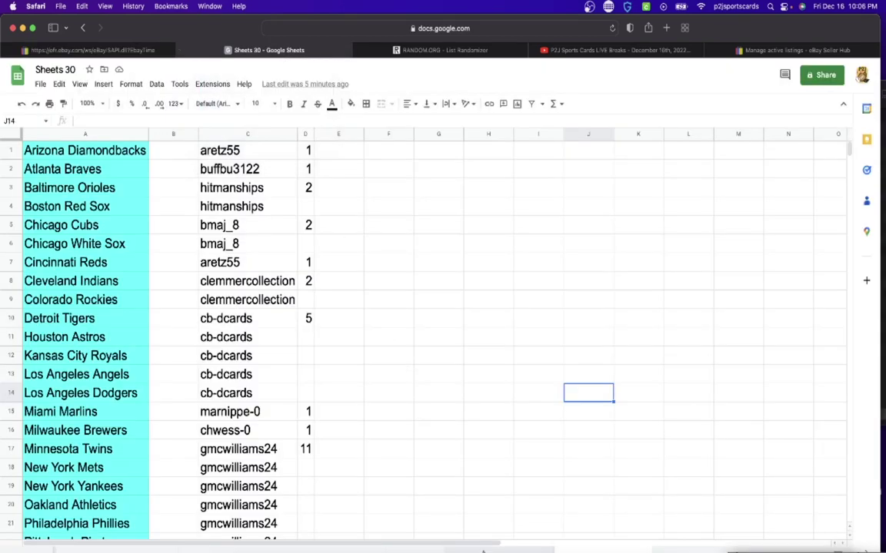
key(alt+Down)
- Review each participant's entries in column C, from the Arizona Cardinals row through the Washington Football Team row
click(327, 153)
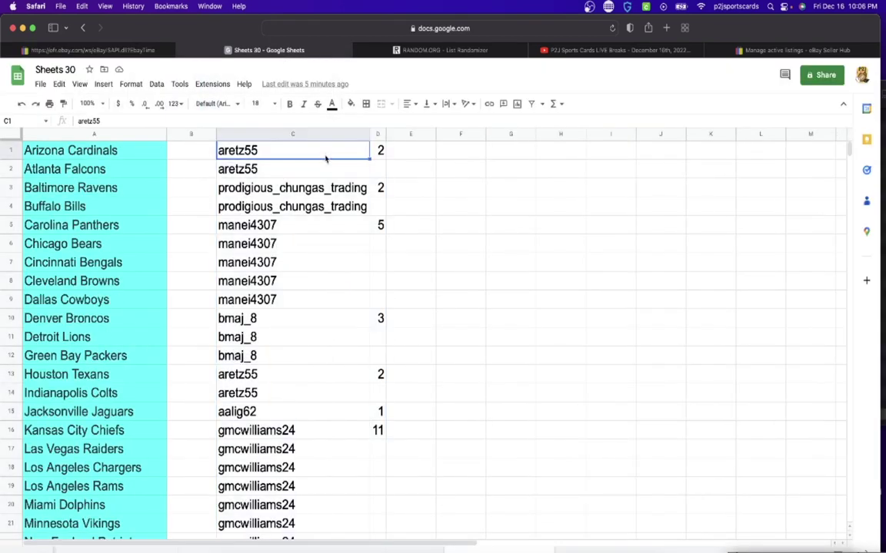
click(320, 189)
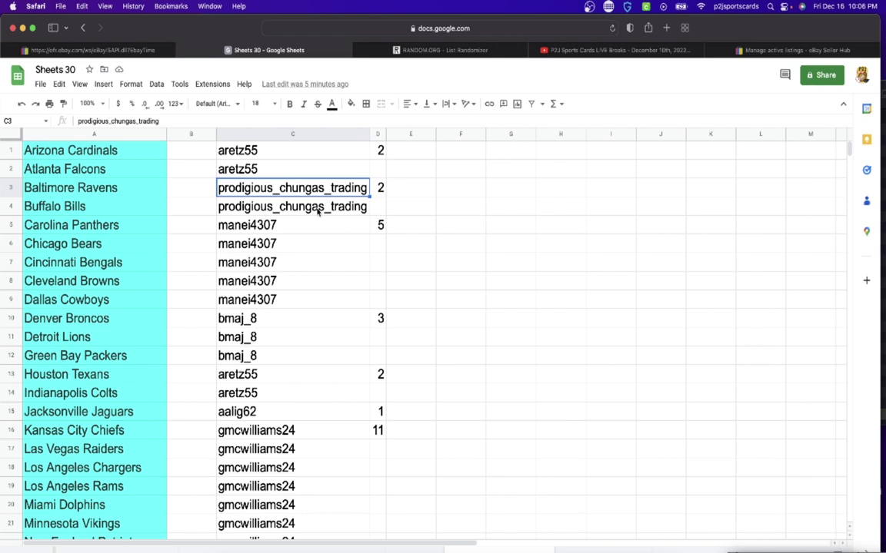
click(318, 209)
click(316, 226)
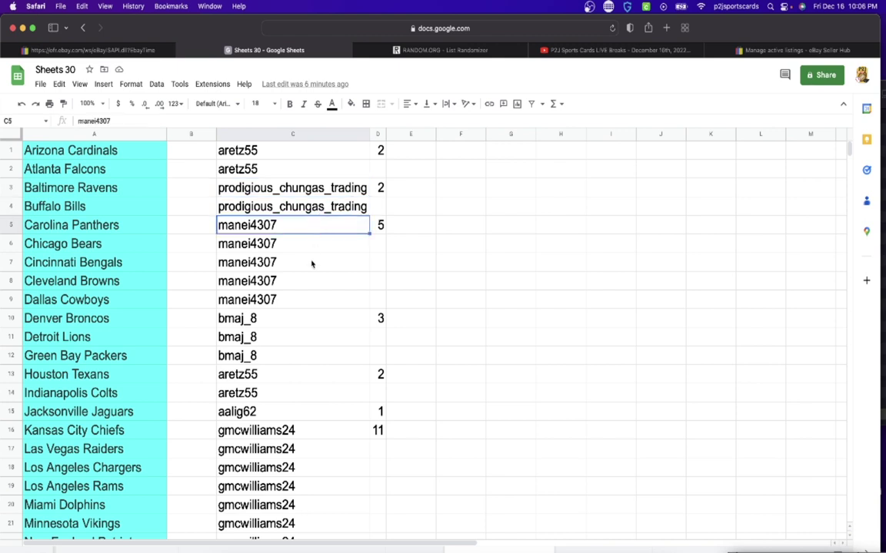
click(303, 317)
scroll(308, 255, down, 2)
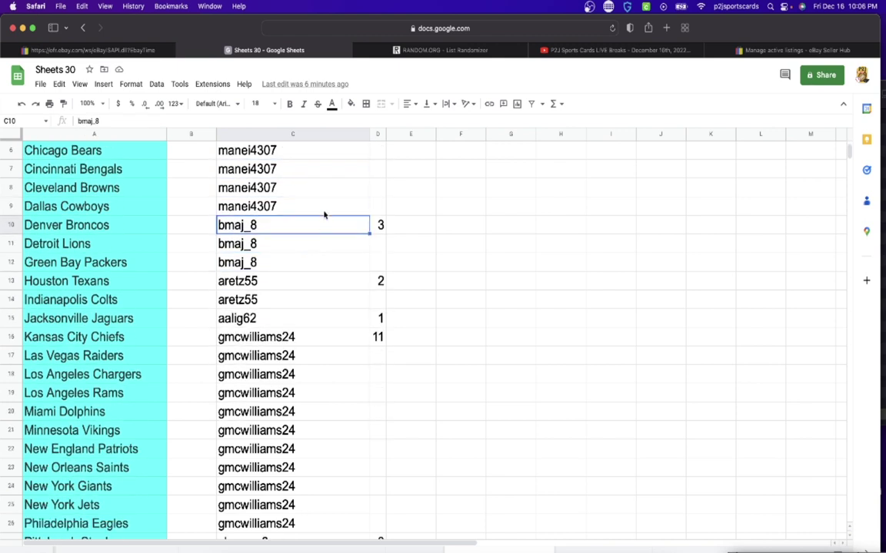
click(314, 282)
click(309, 318)
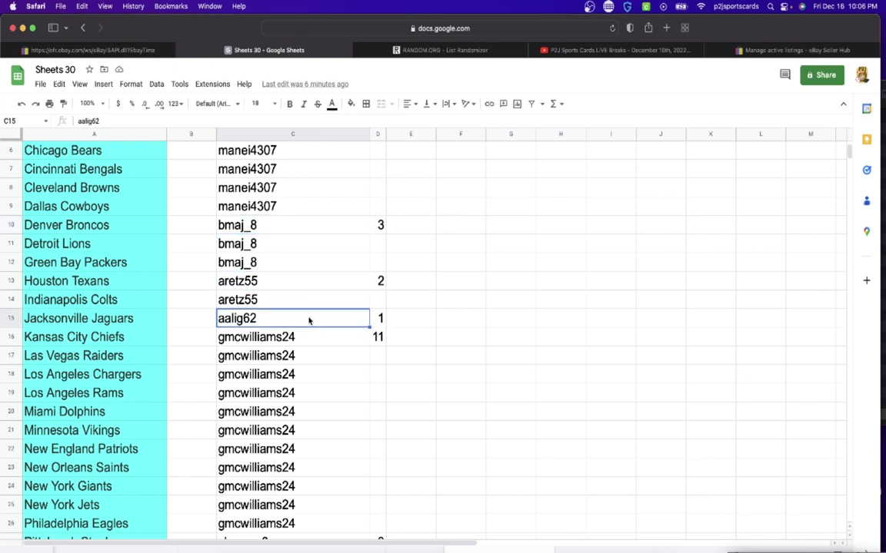
click(305, 339)
scroll(305, 338, down, 4)
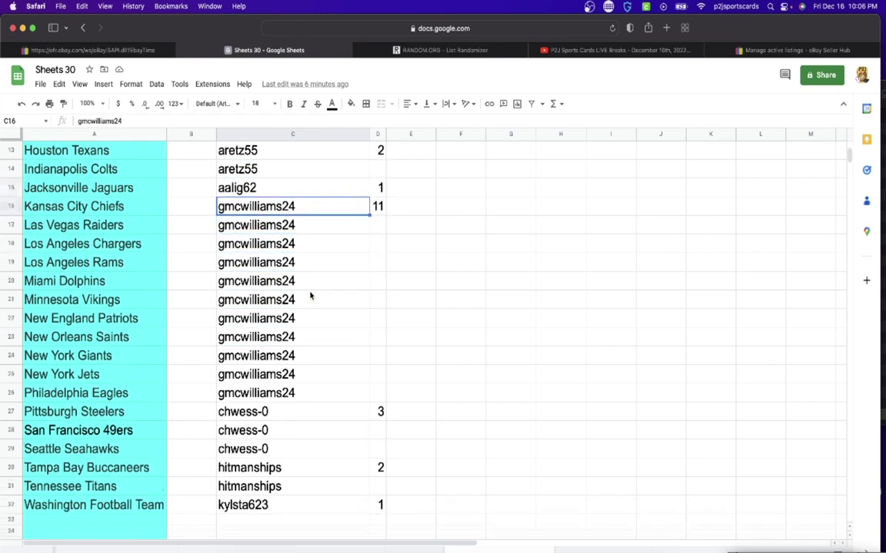
click(304, 361)
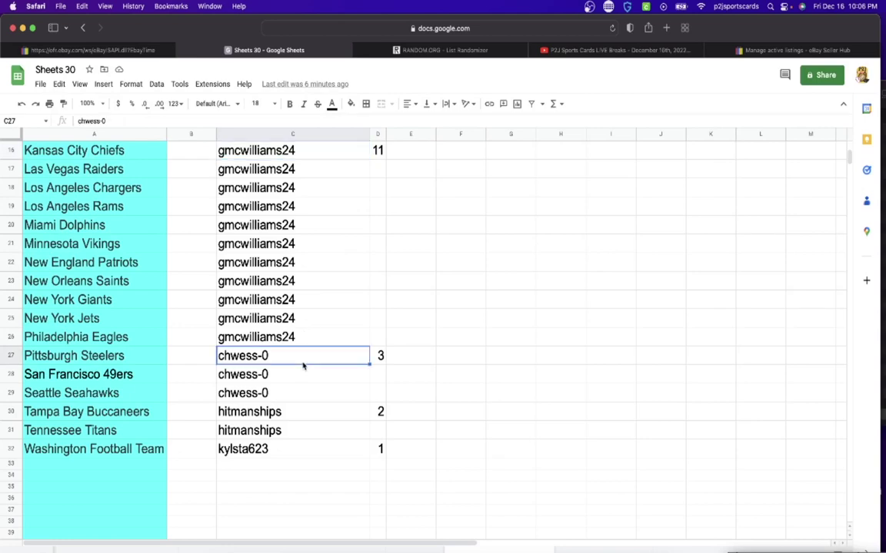
click(301, 415)
click(296, 453)
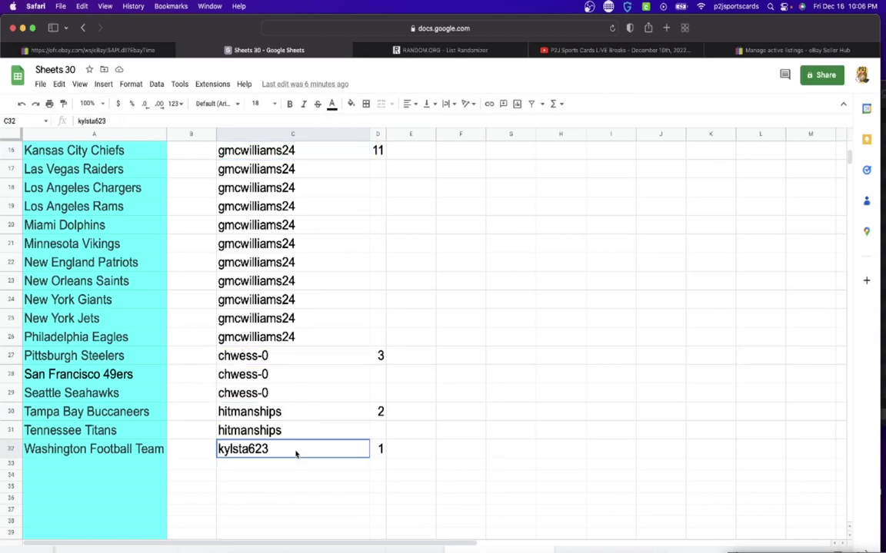
scroll(296, 452, up, 5)
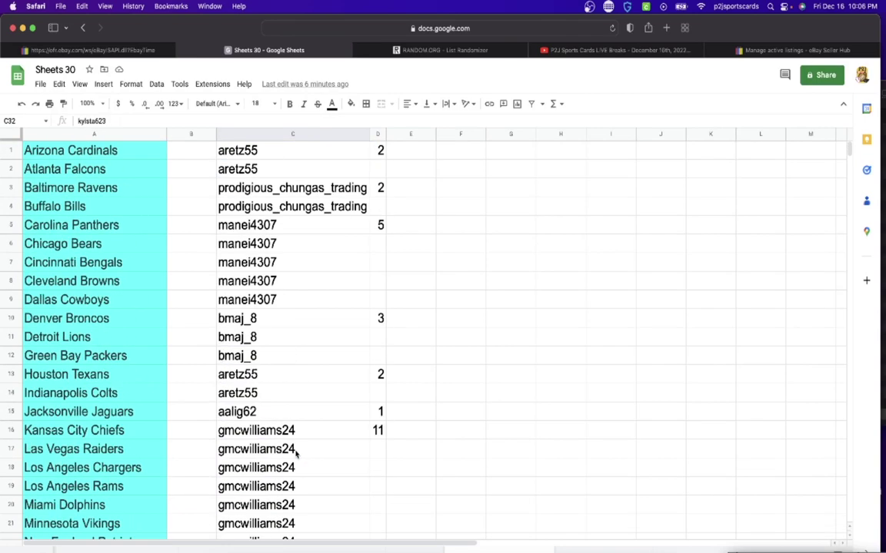
- Copy all participant entries from column C and paste them into the RANDOM.ORG List Randomizer's item field
click(289, 134)
scroll(289, 134, down, 5)
scroll(289, 134, up, 5)
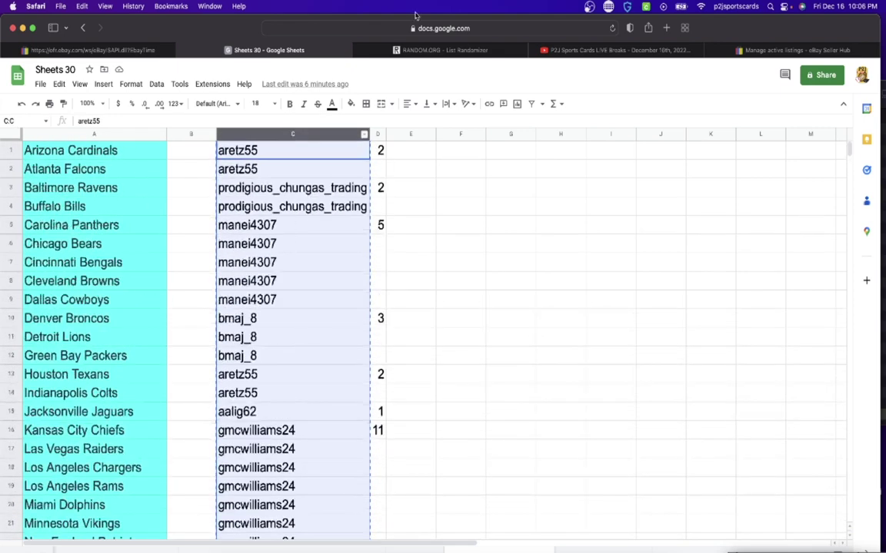
click(424, 49)
click(366, 271)
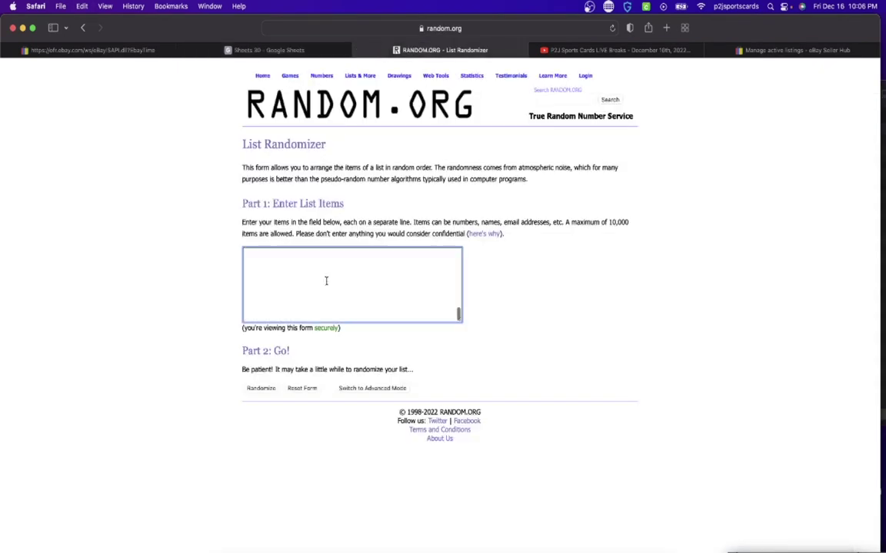
right_click(326, 281)
- Randomize the pasted participant list seven times
click(267, 386)
click(266, 386)
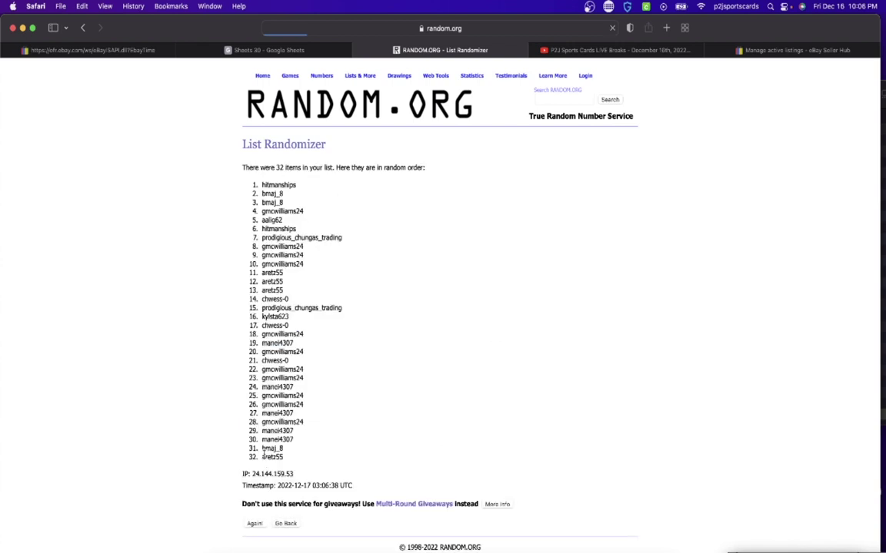
click(254, 524)
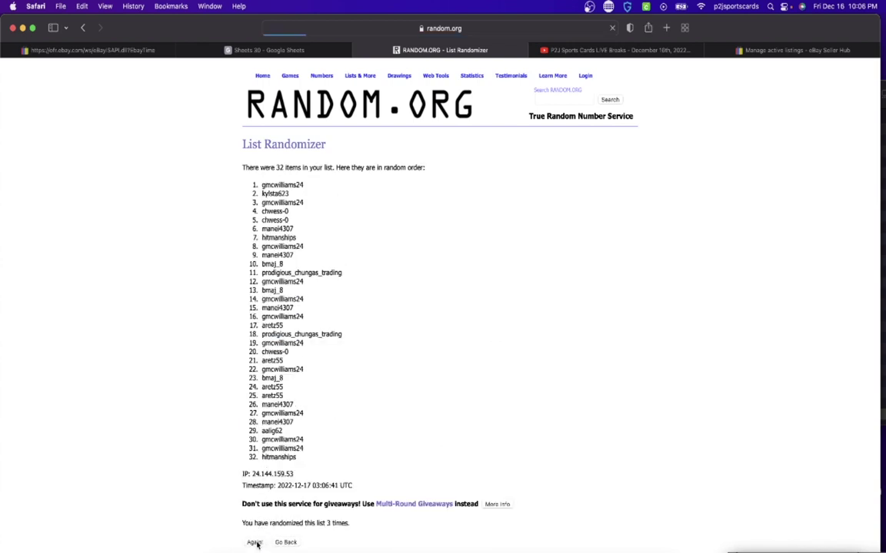
click(256, 543)
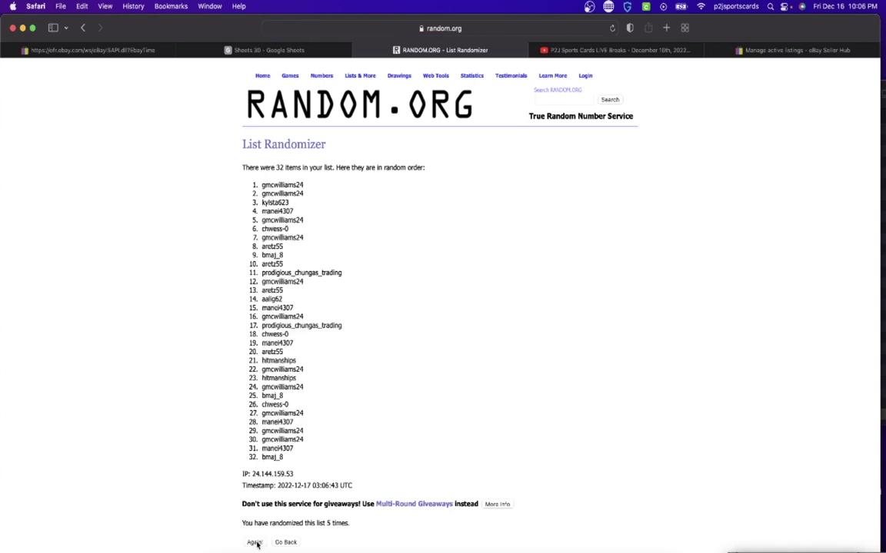
click(256, 543)
click(255, 543)
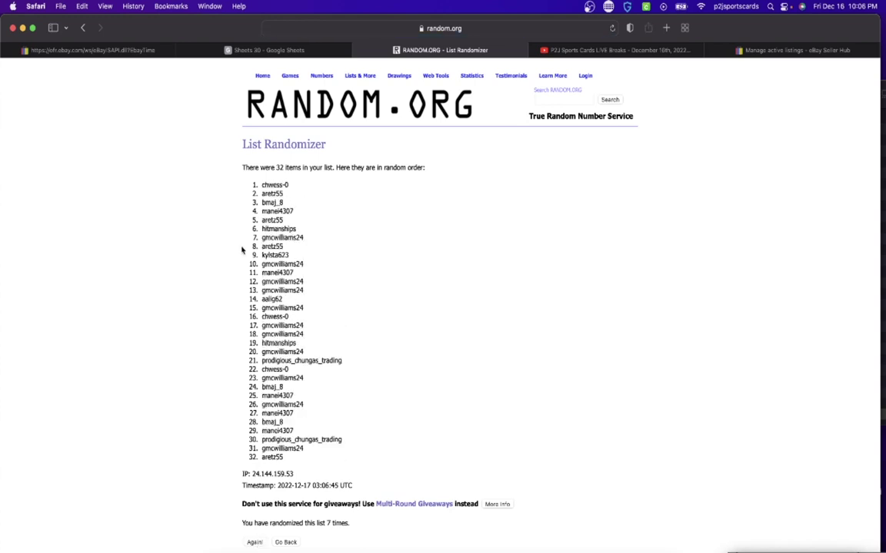
- Copy the full randomized list and paste it into column B of the Sheets 30 spreadsheet, beside the team names
drag(257, 186, 344, 464)
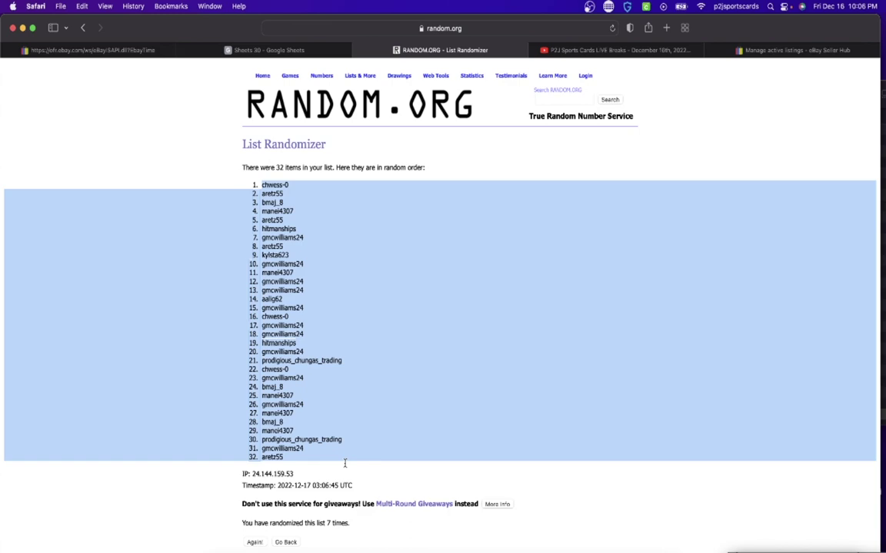
key(super+c)
mouse_move(354, 73)
click(269, 50)
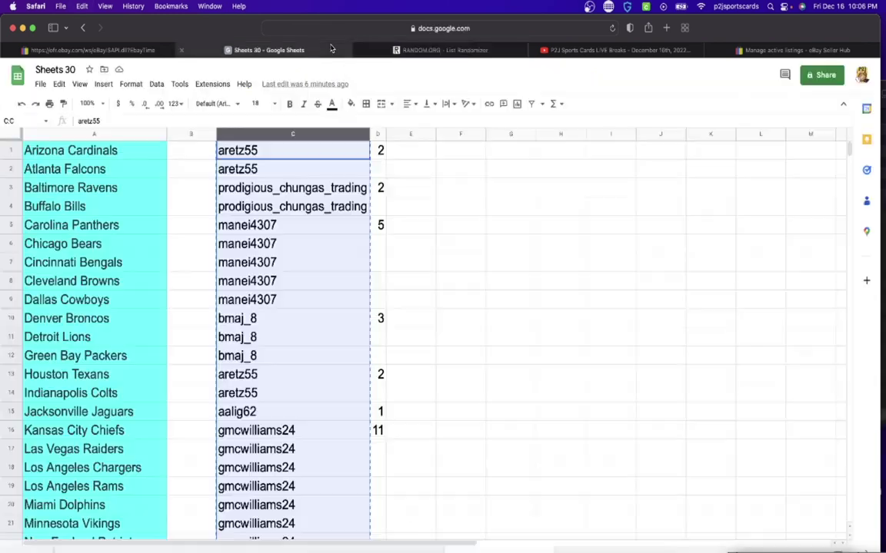
click(175, 135)
key(super+v)
- Set the pasted entries in column B to font size 18 and fit the column width to its contents
click(266, 106)
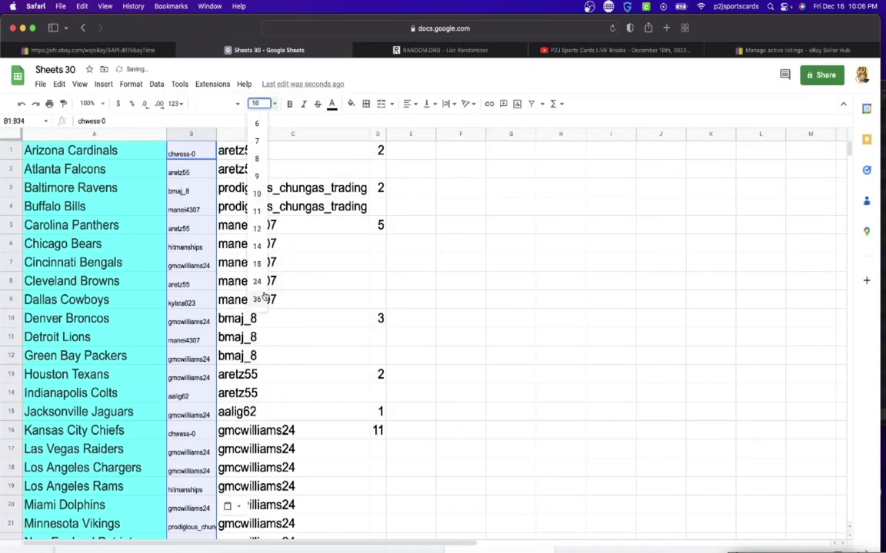
click(234, 261)
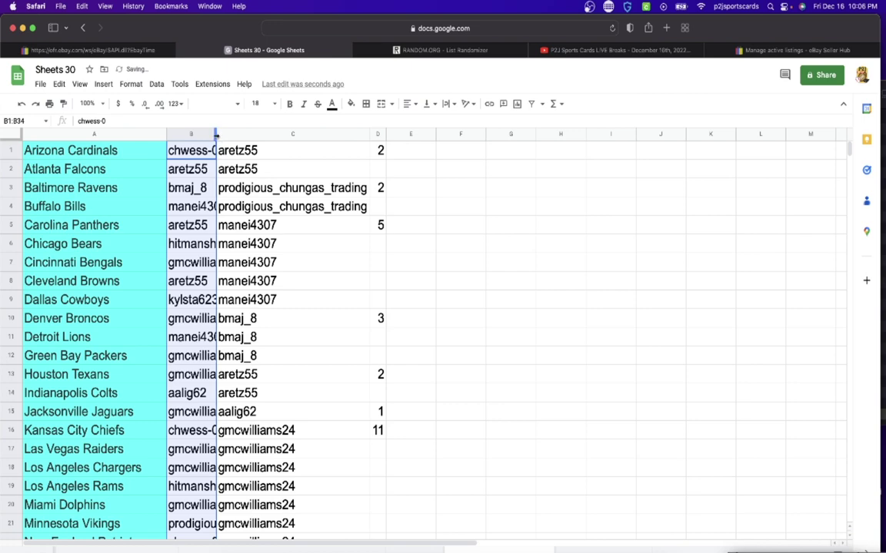
double_click(216, 134)
scroll(214, 178, down, 5)
scroll(214, 169, up, 8)
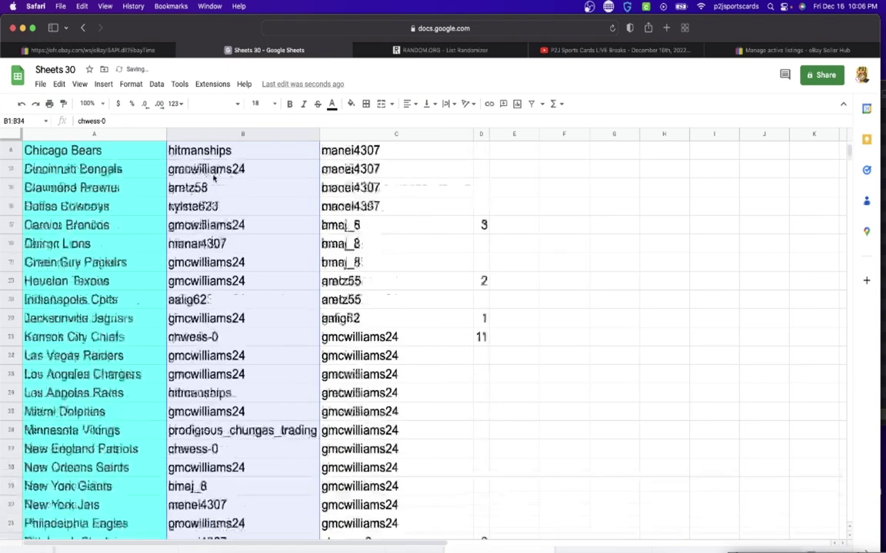
- Review the participant assigned to each team in column B, cell by cell, from Arizona Cardinals to Washington Football Team
click(215, 152)
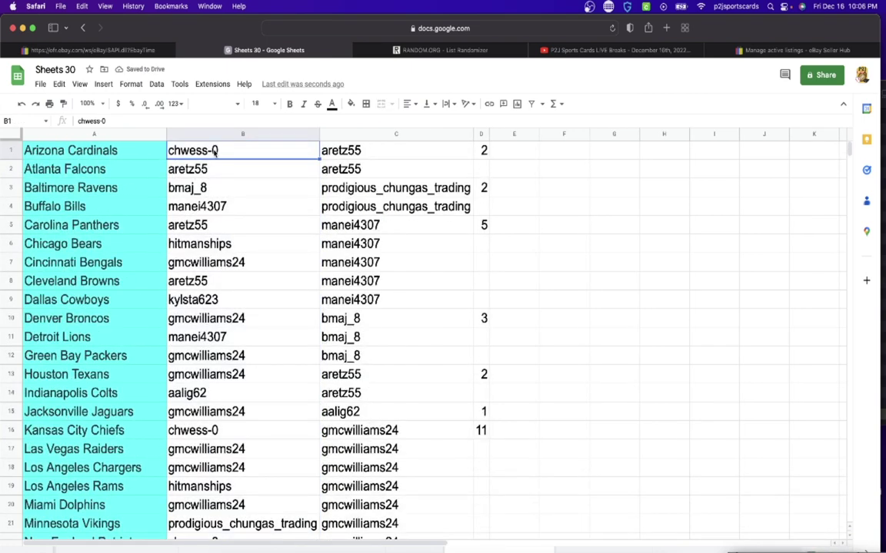
key(Down)
key(Down)
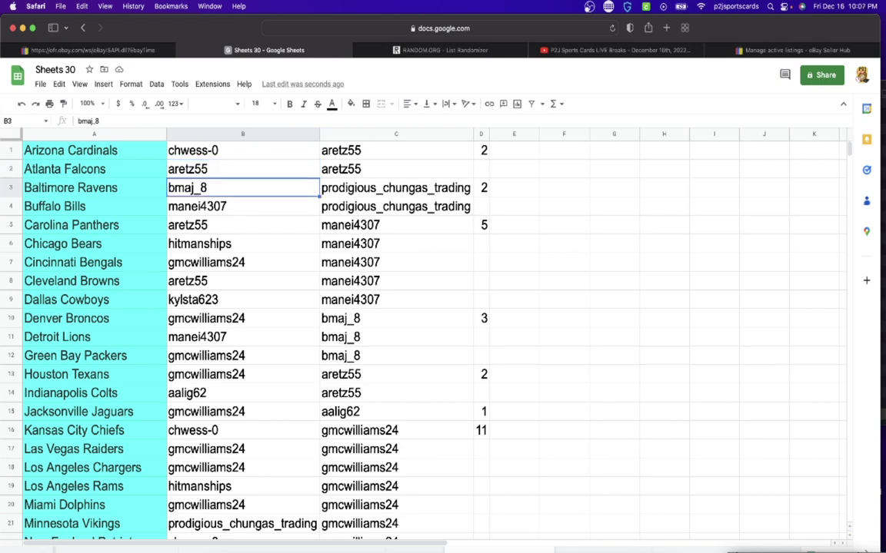
key(Down)
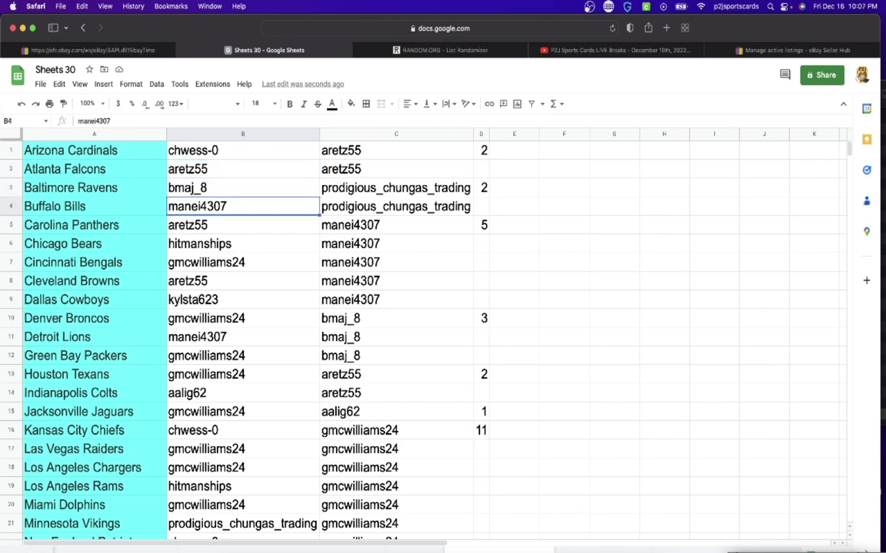
key(Down)
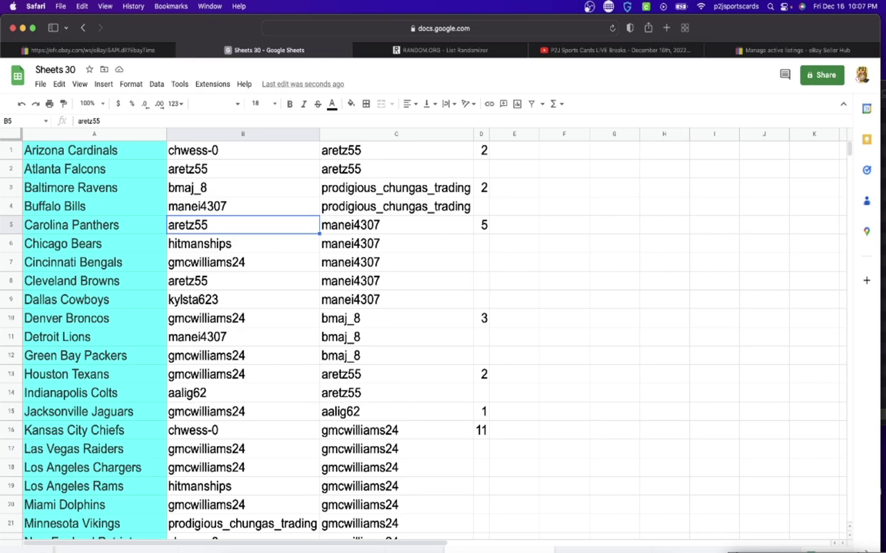
key(Down)
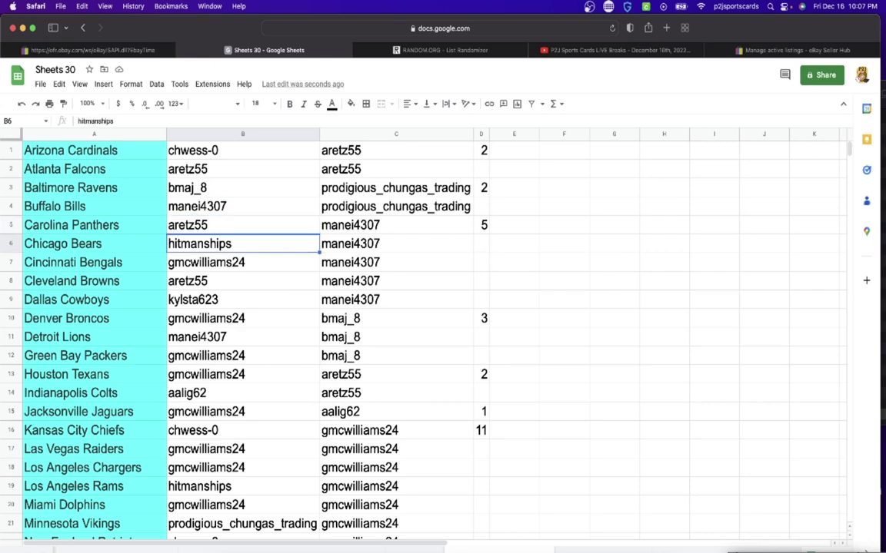
key(Down)
key(Down)
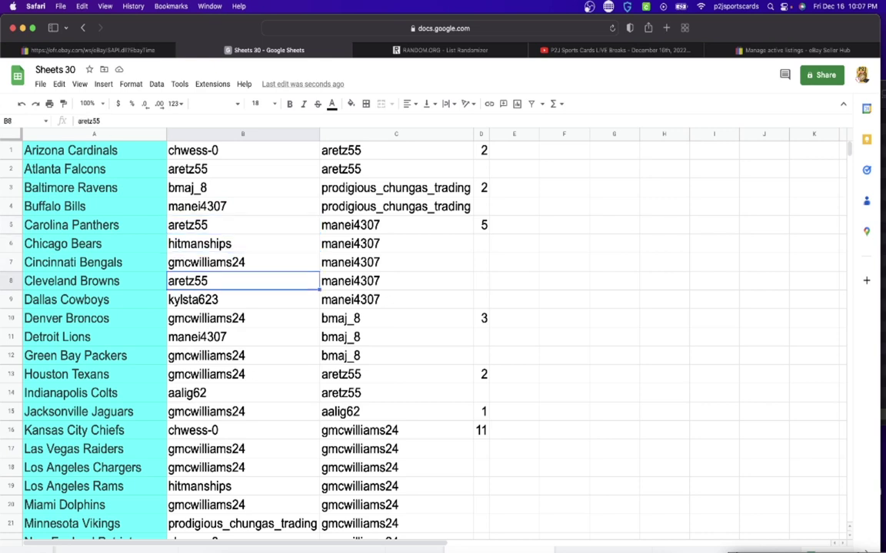
key(Down)
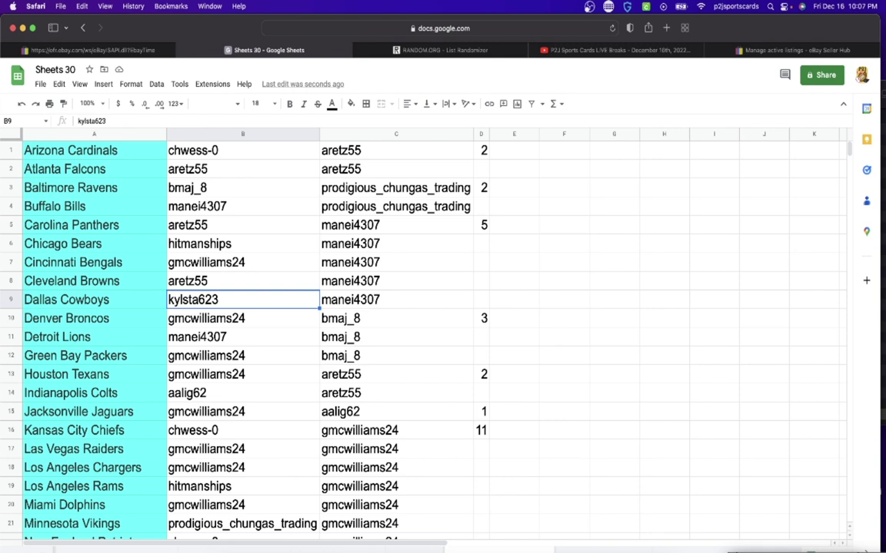
key(Down)
key(Down)
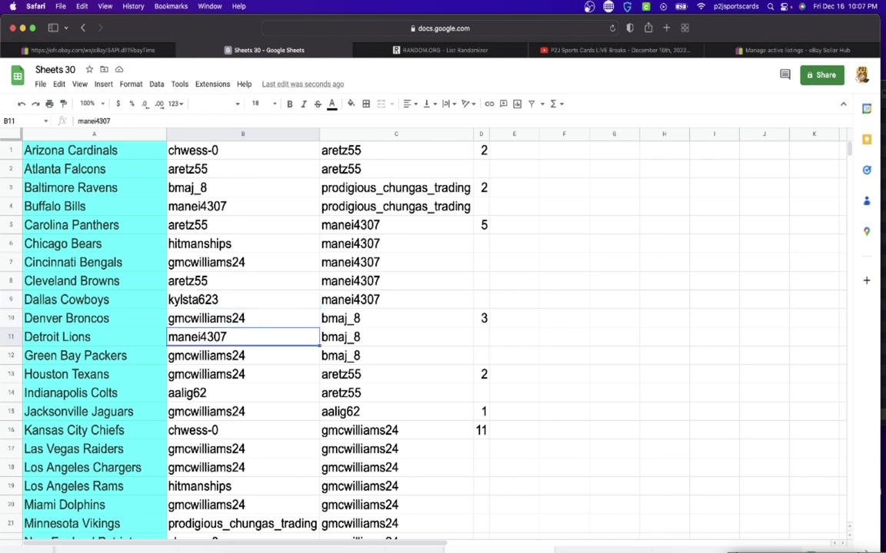
key(Down)
key(Down)
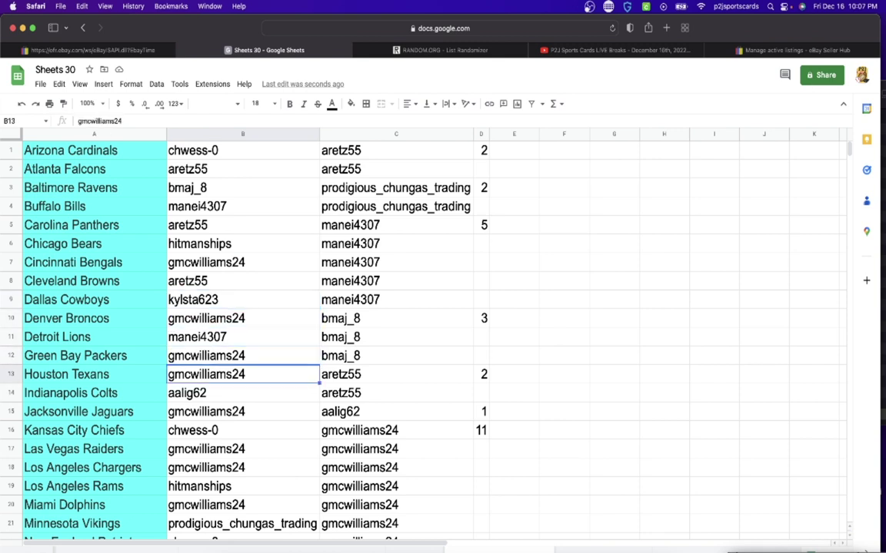
key(Down)
key(Down)
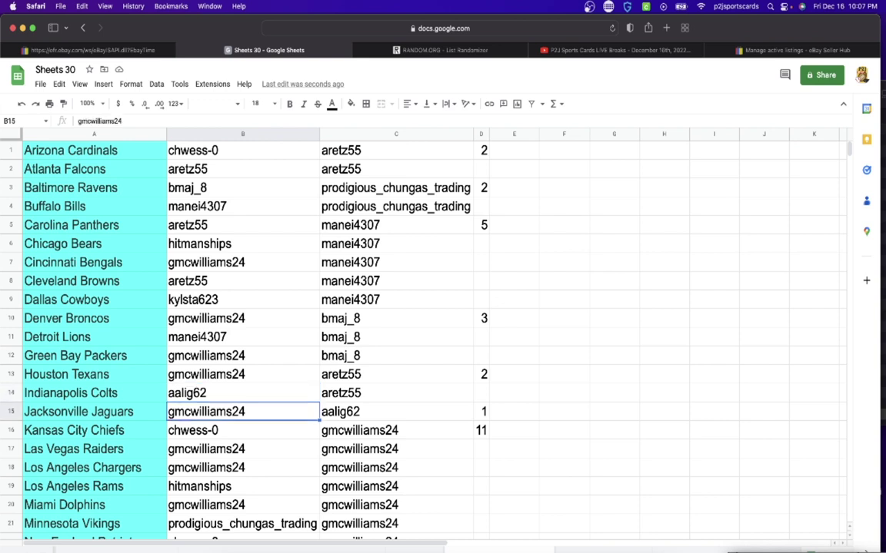
key(Down)
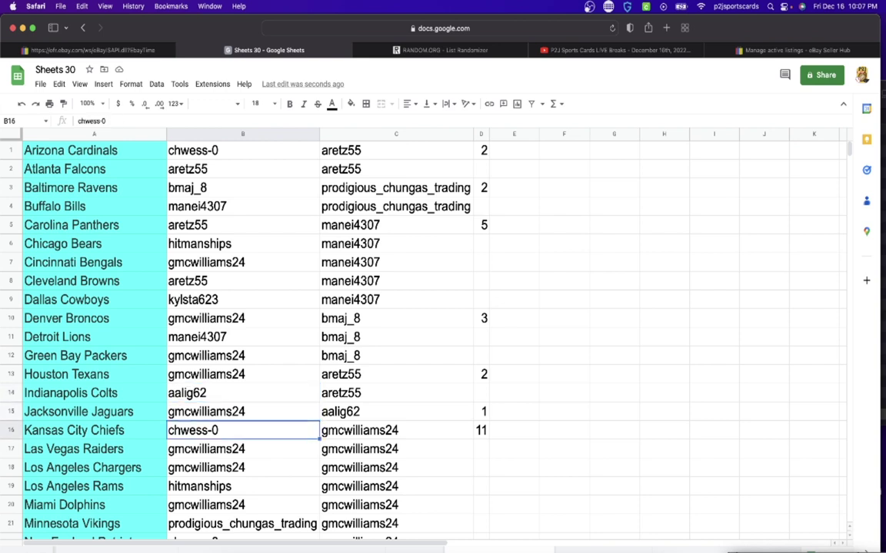
key(Down)
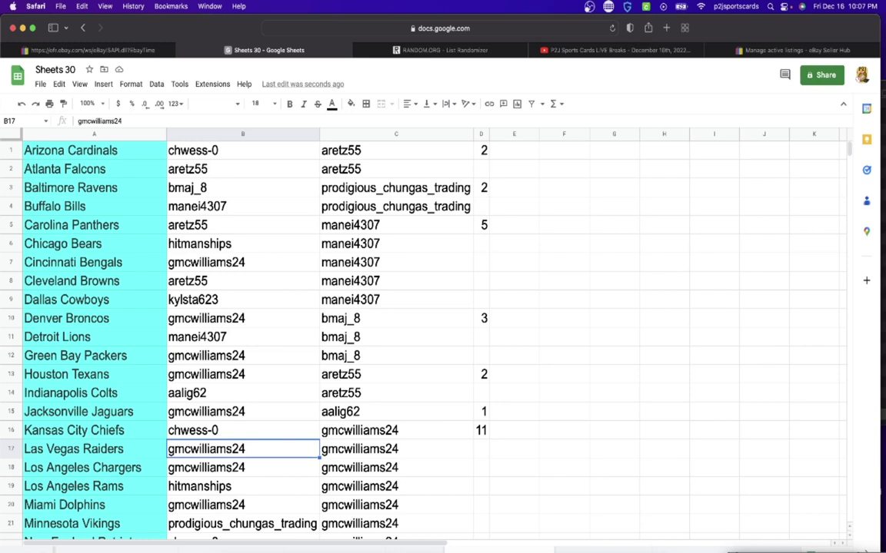
key(Down)
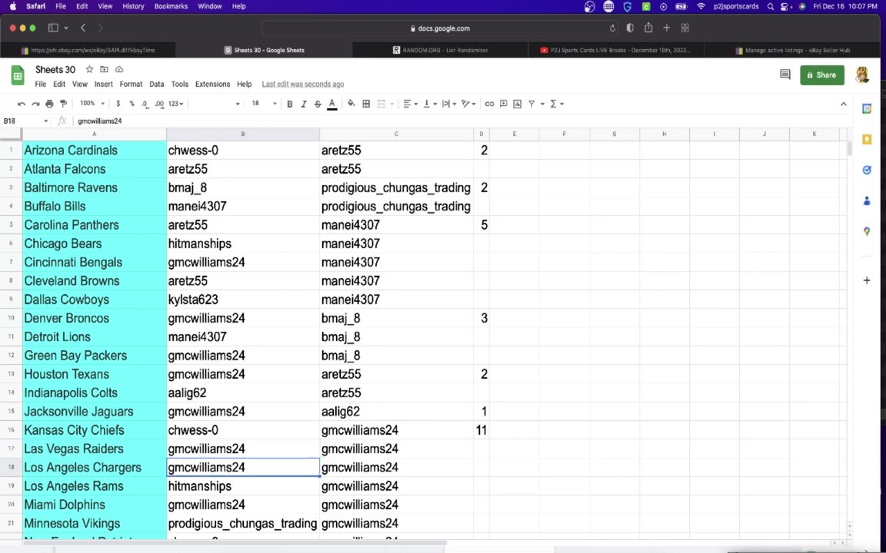
key(Down)
key(Down)
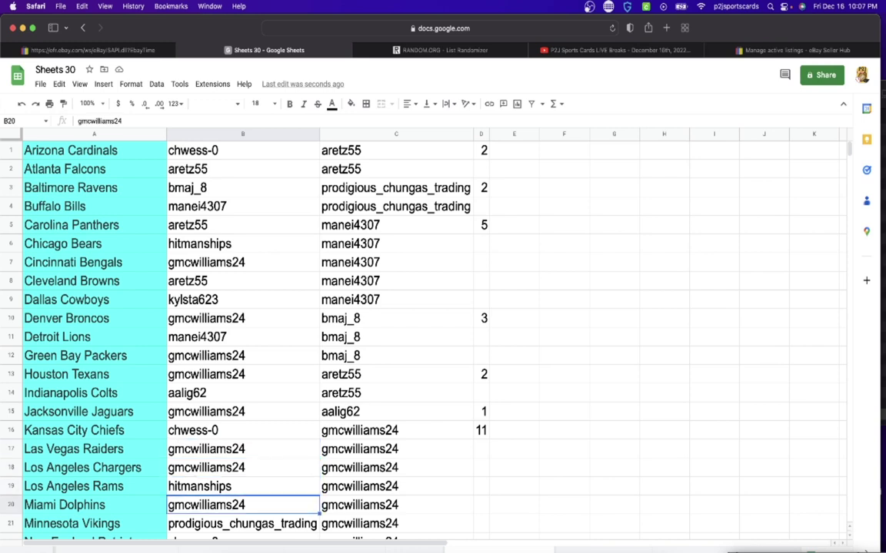
key(Down)
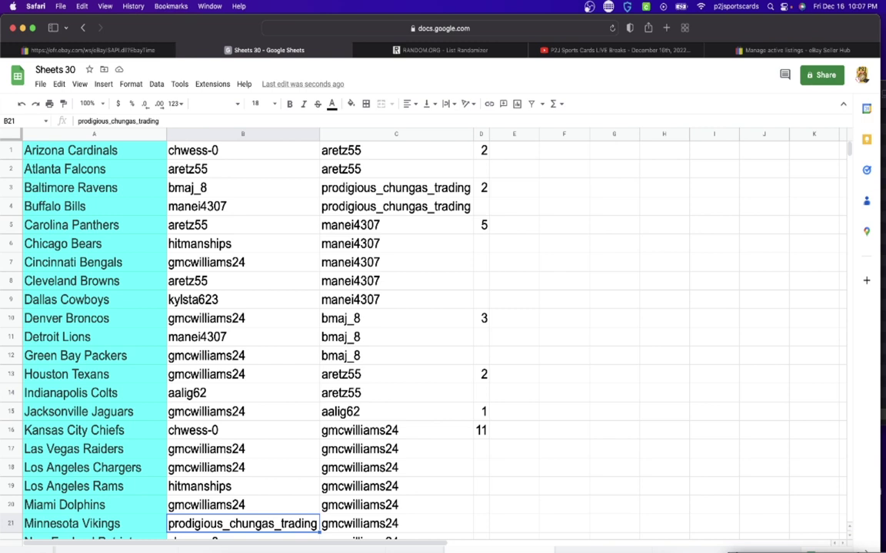
key(Down)
key(Down)
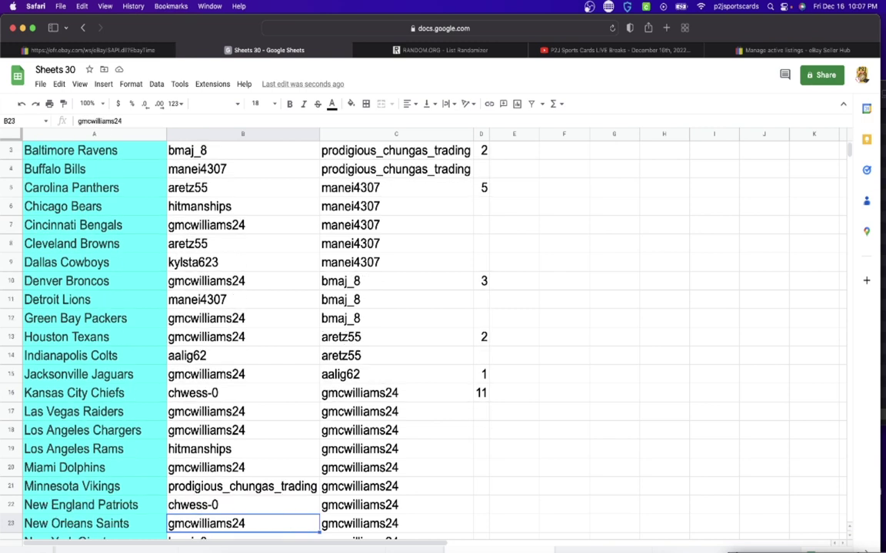
key(Down)
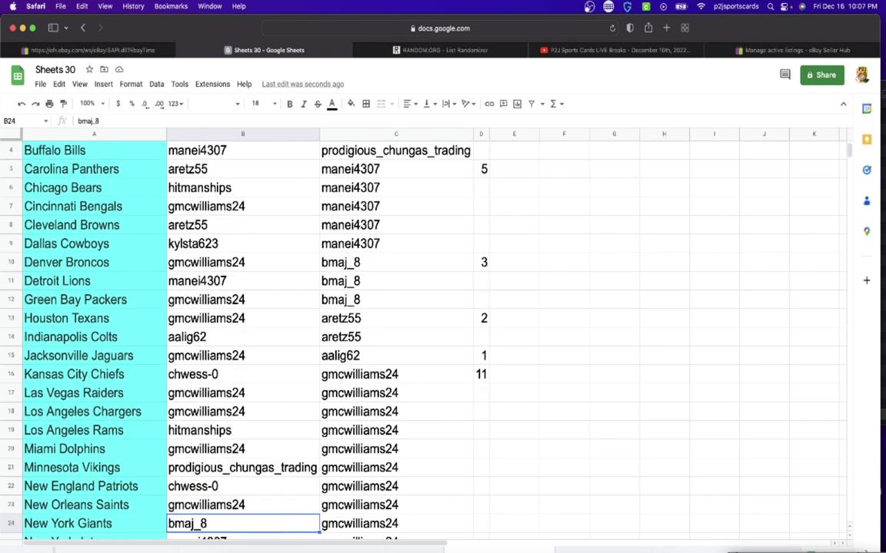
key(Down)
key(Down)
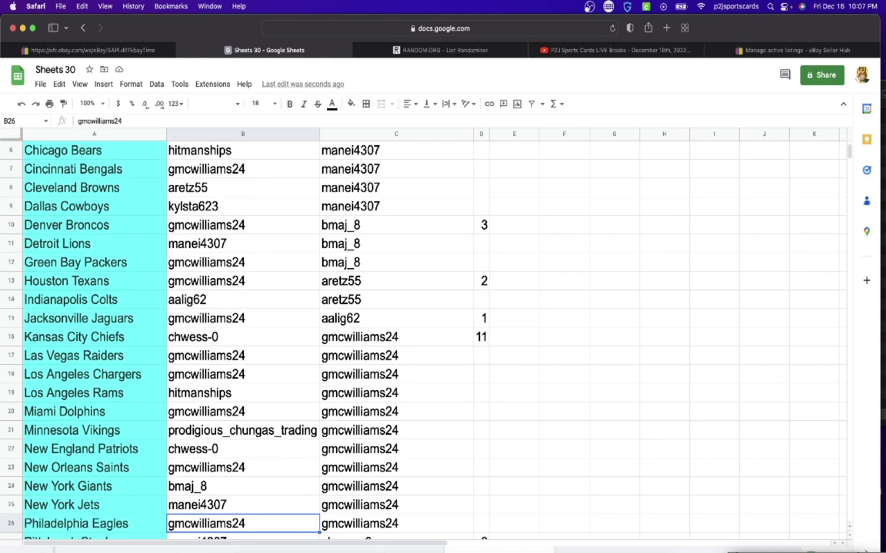
key(Down)
key(Down)
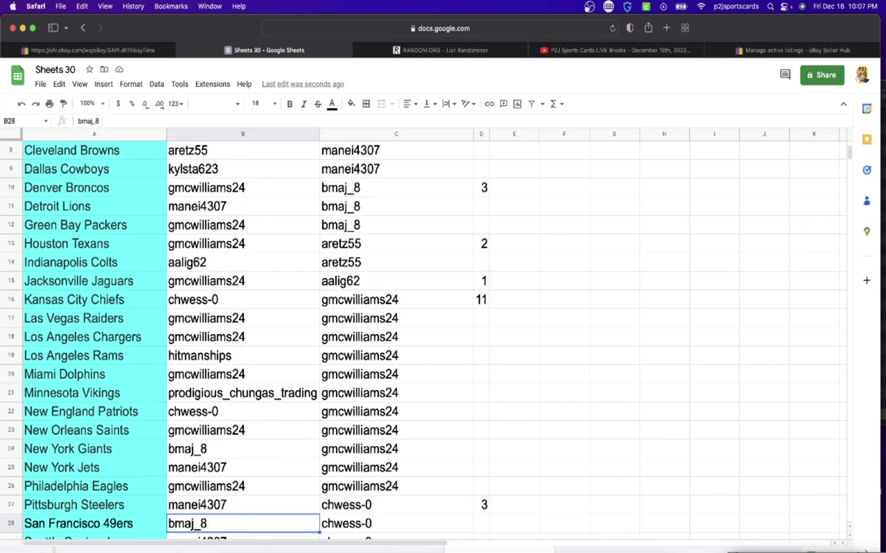
key(Down)
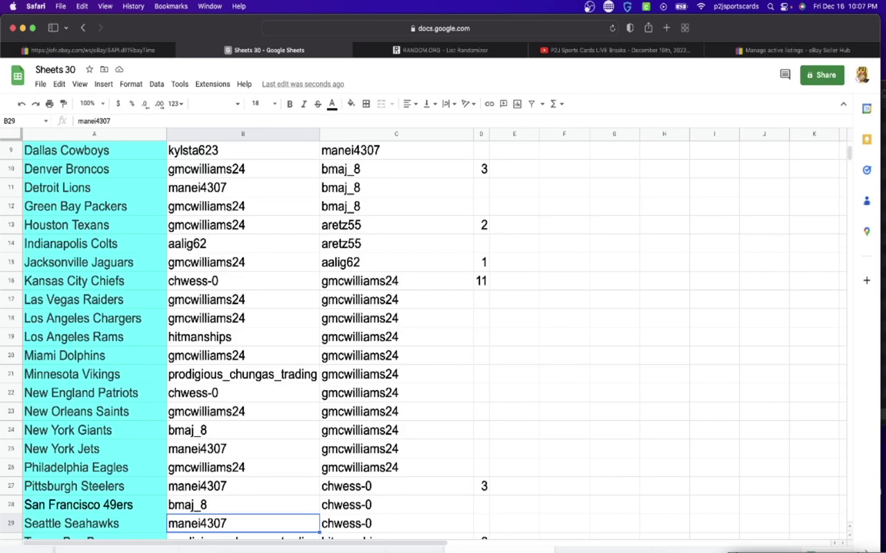
key(Down)
key(Down)
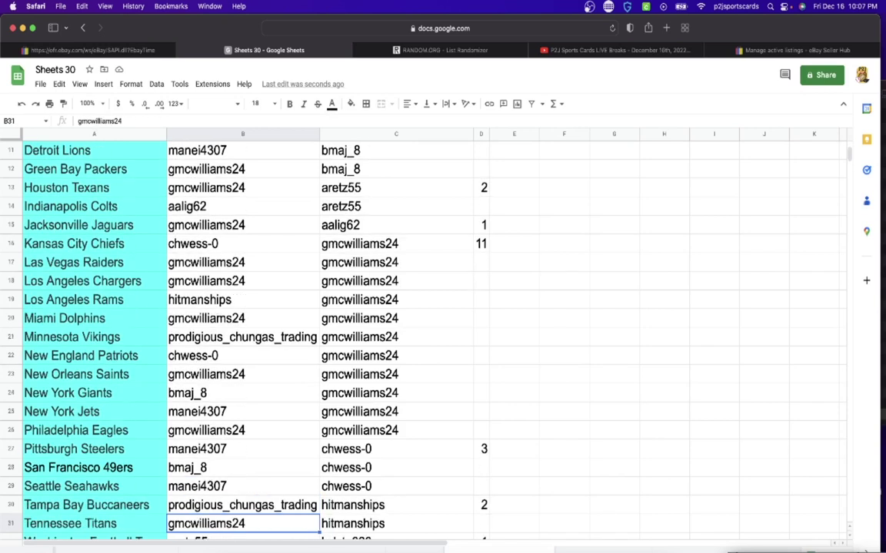
key(Down)
- Return to the Arizona Cardinals' participant entry in cell B1 at the start of the list
key(Up)
key(Up)
key(Up)
key(Up)
key(Up)
key(Up)
key(Up)
key(Up)
key(Up)
key(Up)
key(Up)
key(Up)
key(Up)
key(Up)
key(Up)
key(Up)
key(Up)
key(Up)
key(Up)
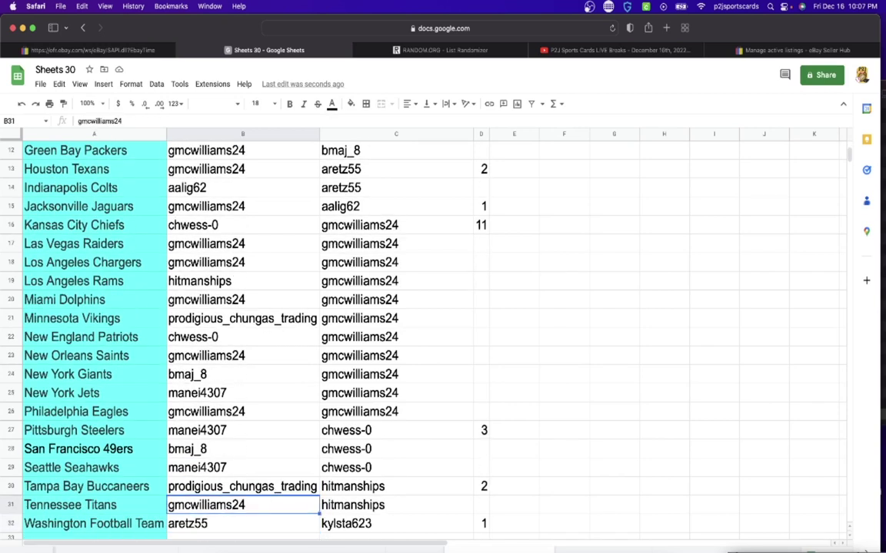
key(Up)
key(Up)
key(Up)
key(Up)
key(Up)
key(Up)
key(Up)
key(Up)
key(Up)
key(Up)
key(Up)
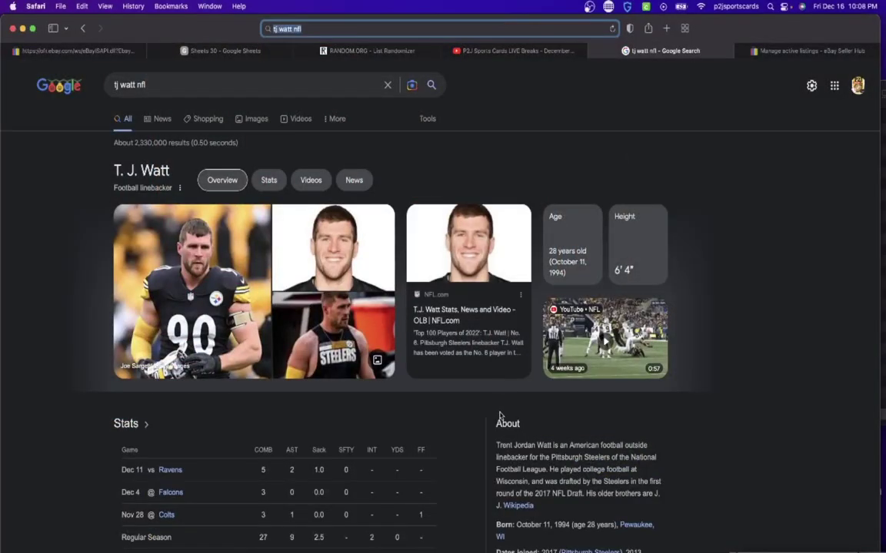
- Check T.J. Watt's team in the Google results, then switch to Sheets 30 and select the Pittsburgh Steelers' participant in cell B27
scroll(499, 416, down, 3)
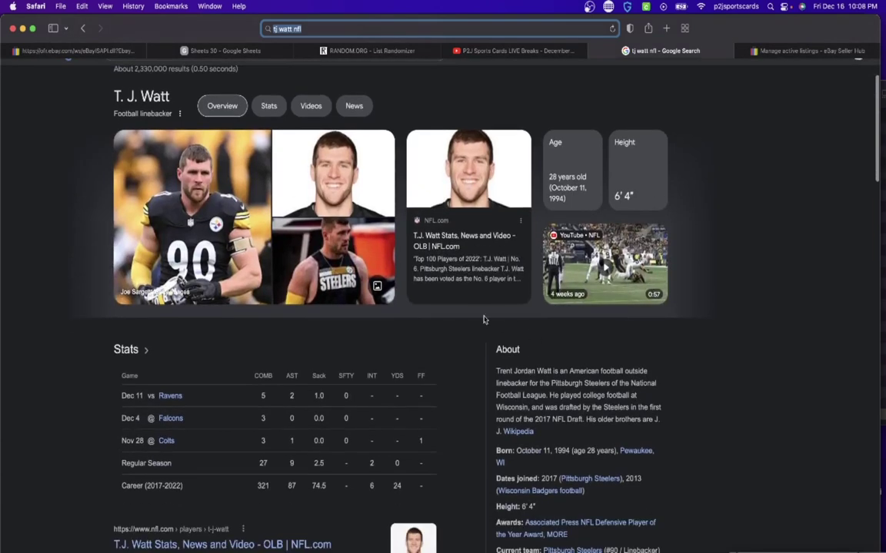
click(253, 51)
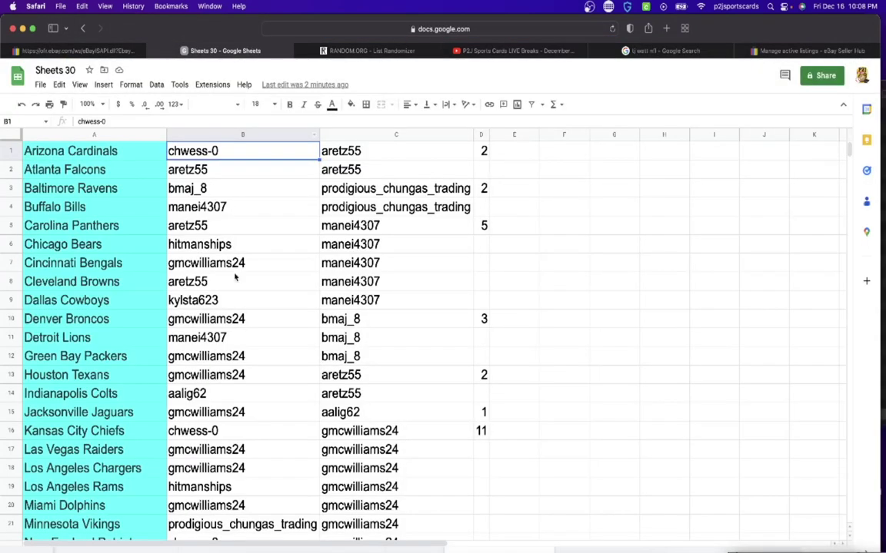
scroll(235, 278, down, 5)
click(247, 376)
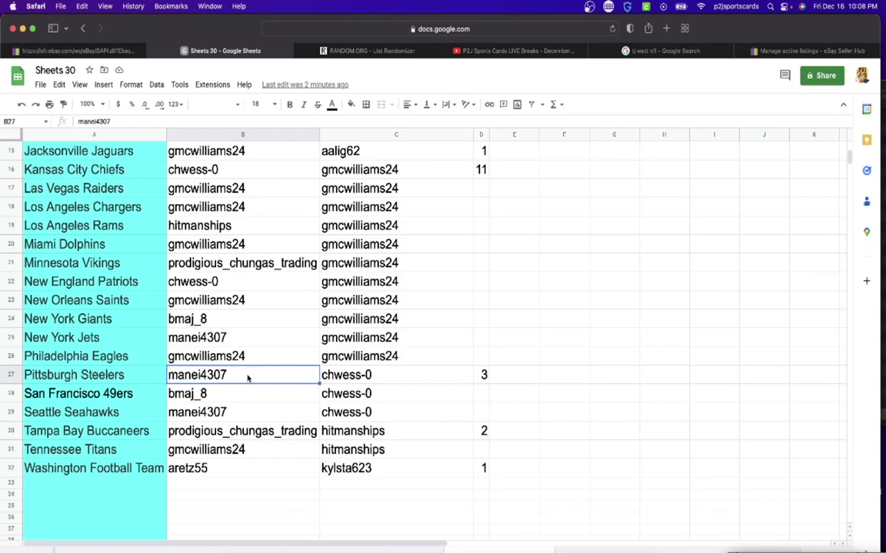